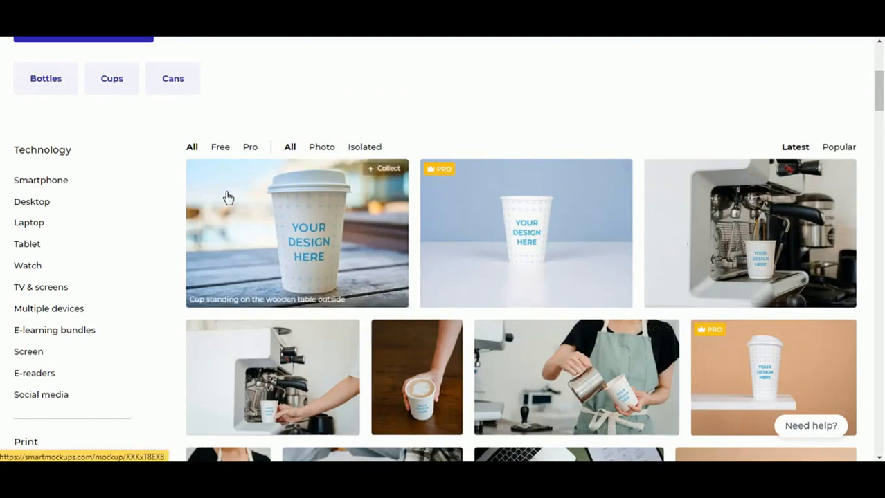
# Step: Open the Cans category of the beverage mockups and browse the available can mockups
pyautogui.scroll(-2, 292, 289)
pyautogui.scroll(1, 302, 289)
pyautogui.scroll(2, 303, 289)
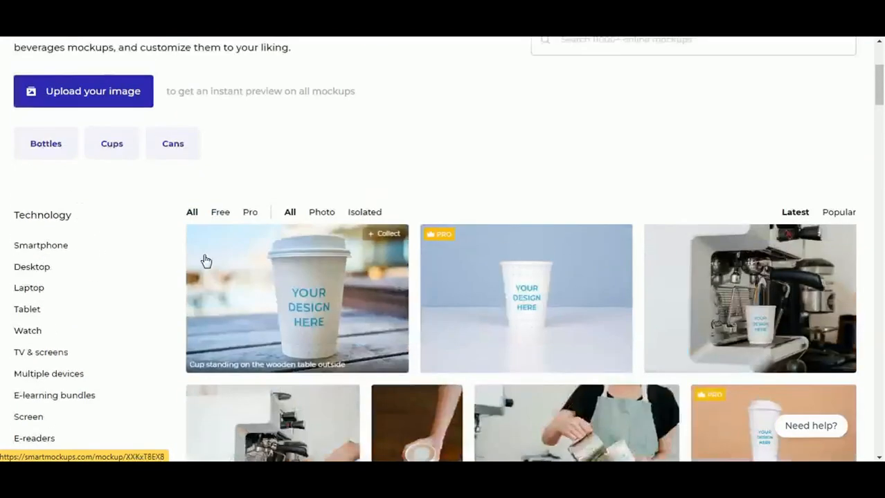
pyautogui.click(195, 146)
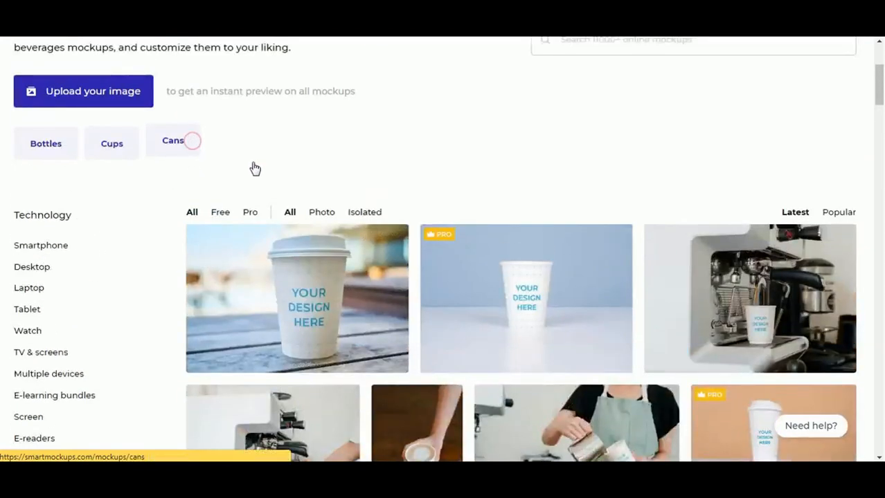
pyautogui.scroll(-1, 391, 298)
pyautogui.scroll(-3, 391, 299)
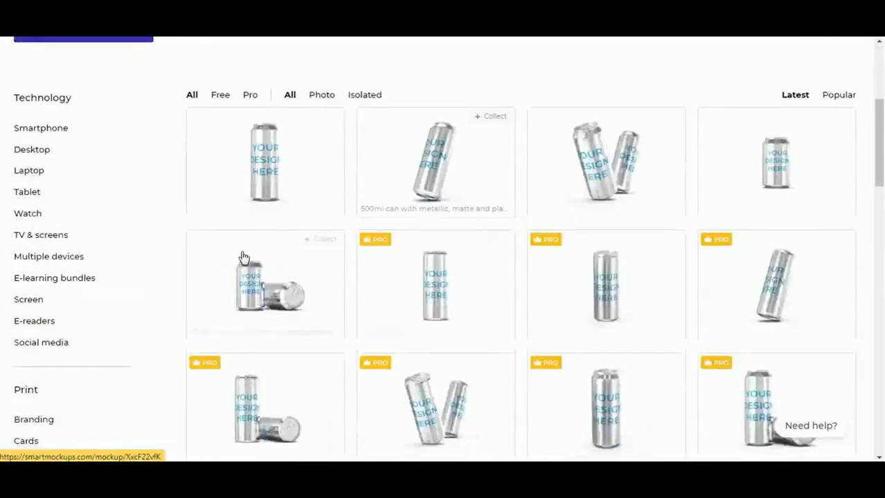
pyautogui.scroll(-4, 450, 270)
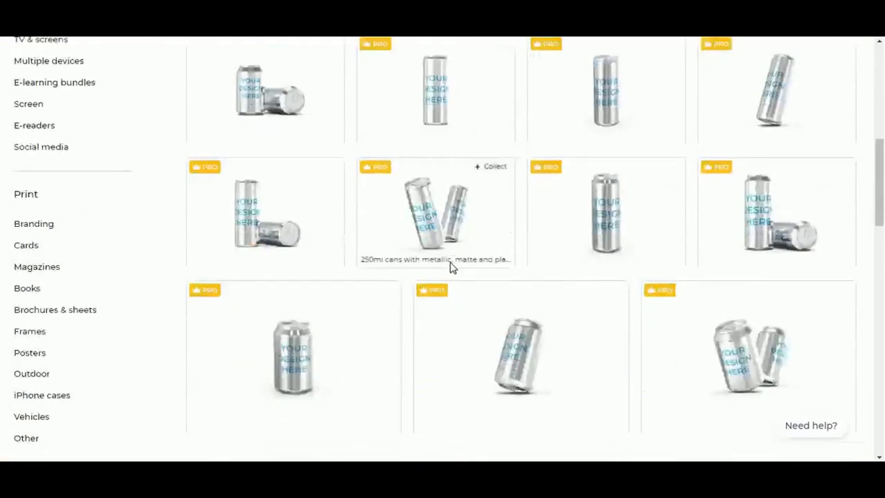
pyautogui.scroll(3, 452, 267)
pyautogui.scroll(3, 452, 267)
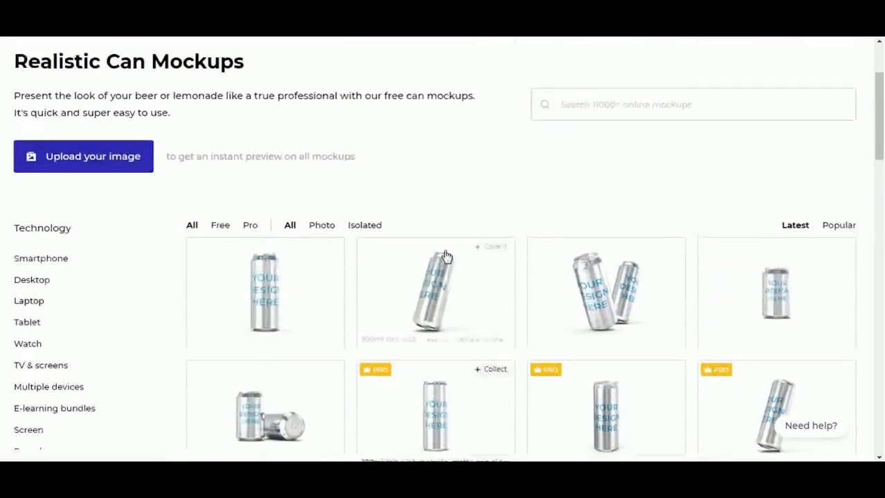
# Step: Filter the can mockups to free ones and open the 330ml can with metallic, matte and plastic finish
pyautogui.click(228, 231)
pyautogui.scroll(-2, 443, 259)
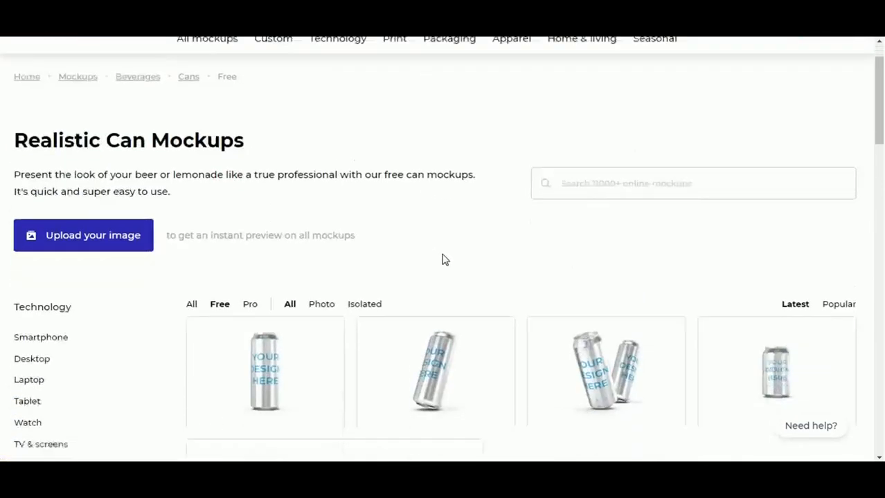
pyautogui.scroll(-3, 326, 317)
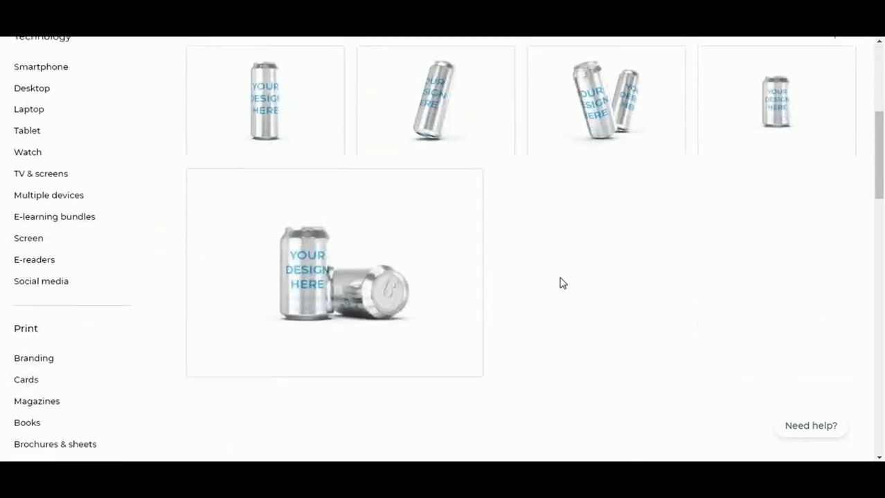
pyautogui.scroll(2, 551, 282)
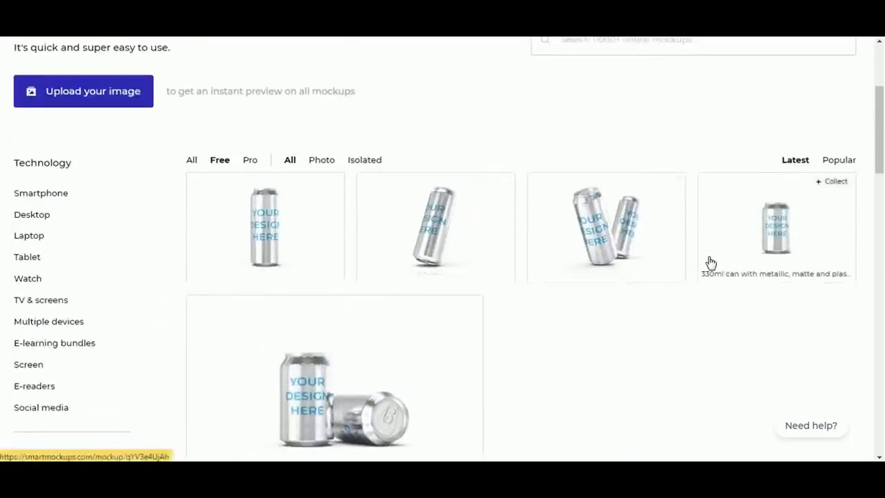
pyautogui.click(773, 230)
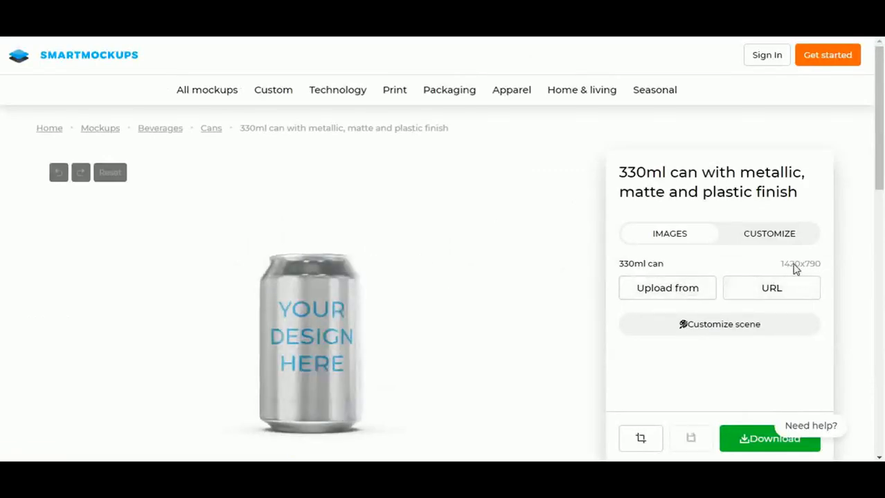
# Step: Switch to Canva and create a custom-size design of 1420 × 790 px to match the can mockup's image size
pyautogui.moveTo(783, 270); pyautogui.dragTo(825, 271)
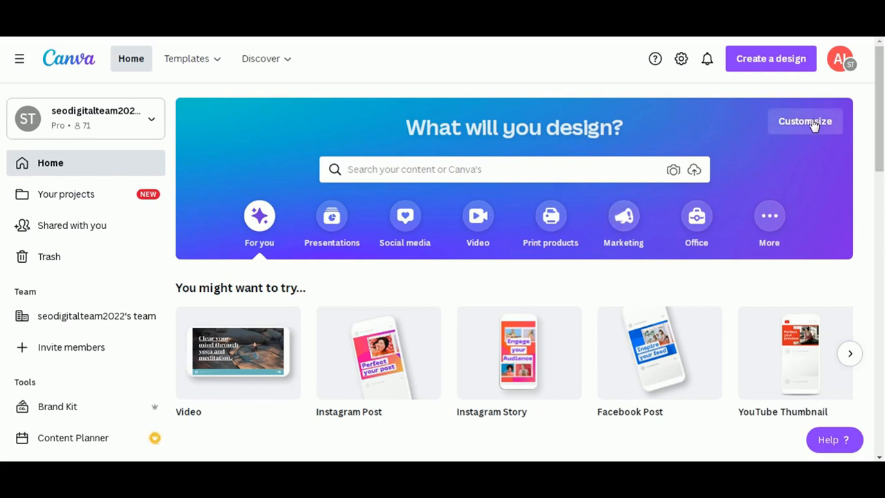
pyautogui.click(811, 123)
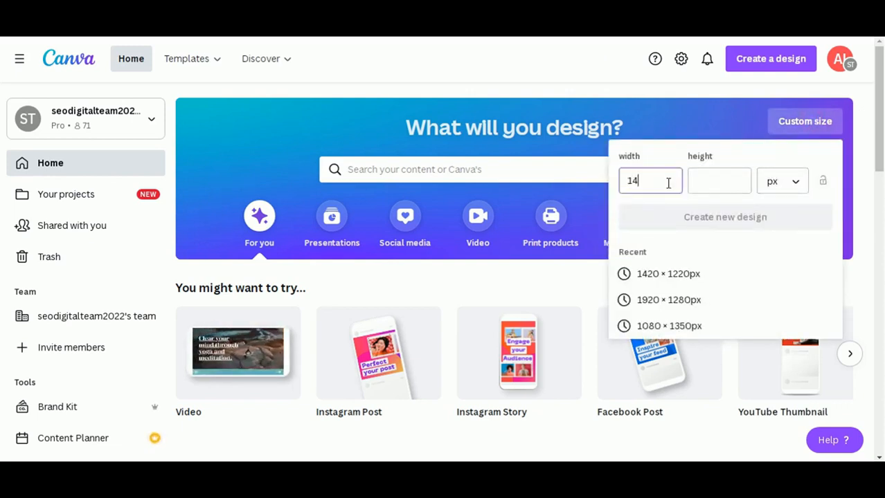
pyautogui.click(704, 178)
pyautogui.write('720')
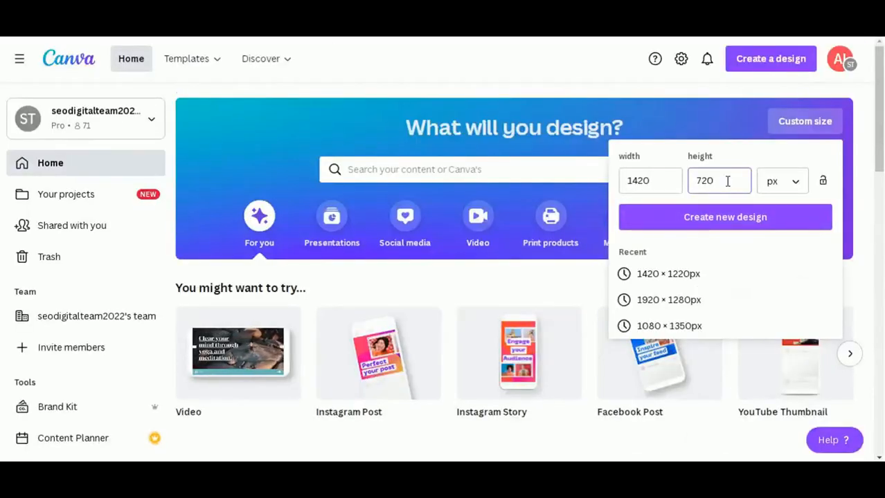
pyautogui.press('BackSpace')
pyautogui.press('BackSpace')
pyautogui.write('90')
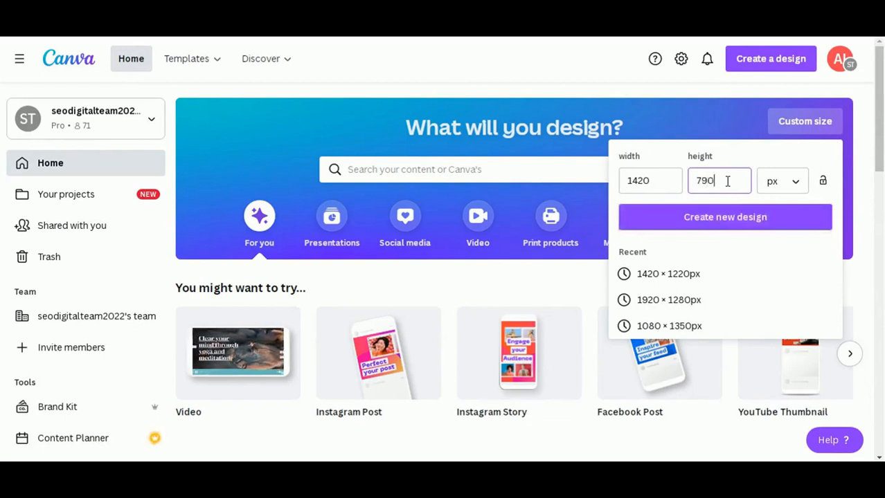
pyautogui.click(731, 217)
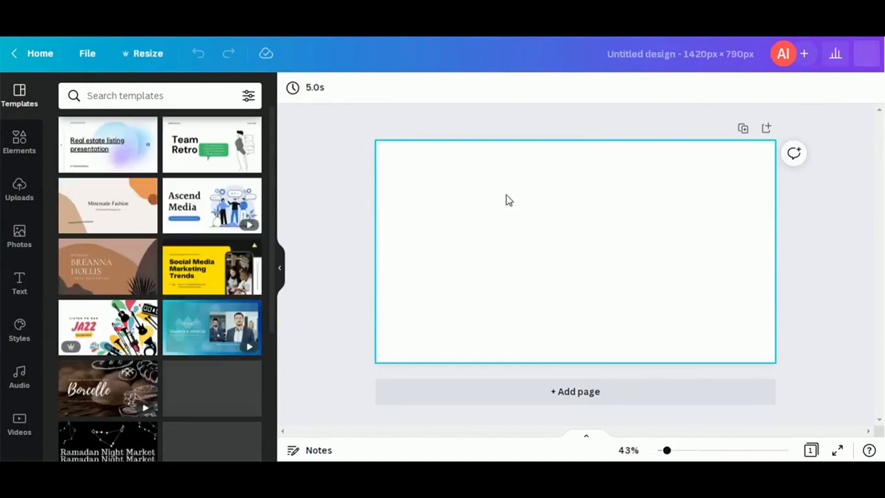
# Step: Search the photos for "mango" and fill the page with the cut mango photo on palm leaves against yellow
pyautogui.click(18, 235)
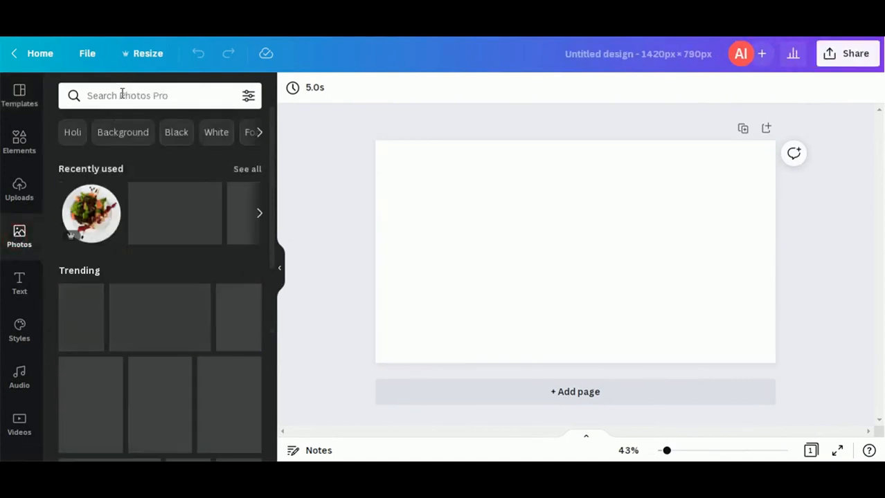
pyautogui.click(121, 95)
pyautogui.write('mango')
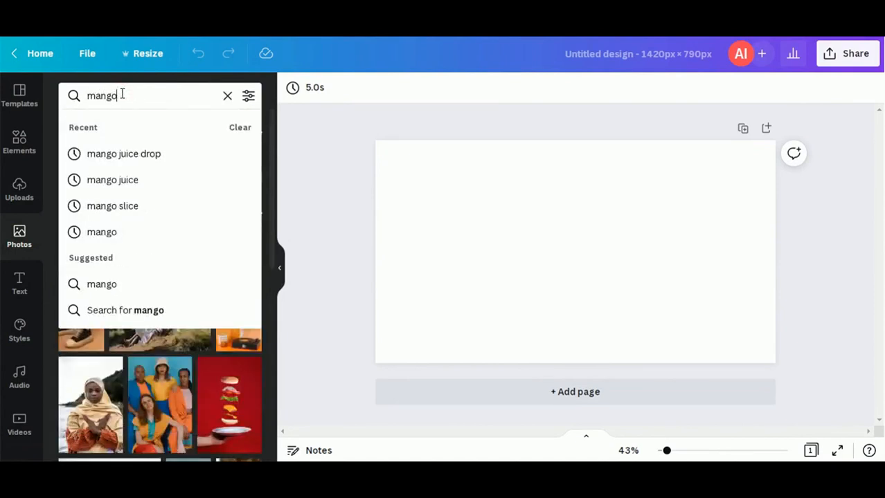
pyautogui.press('Return')
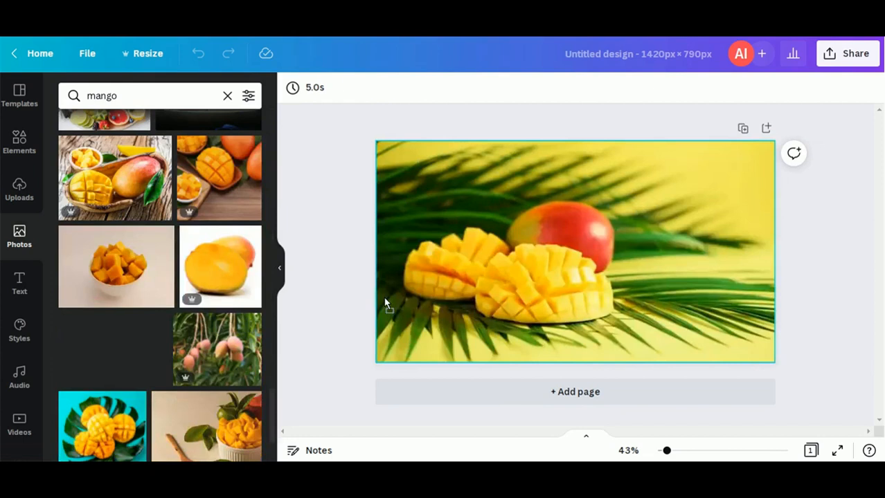
pyautogui.moveTo(385, 303); pyautogui.dragTo(413, 288)
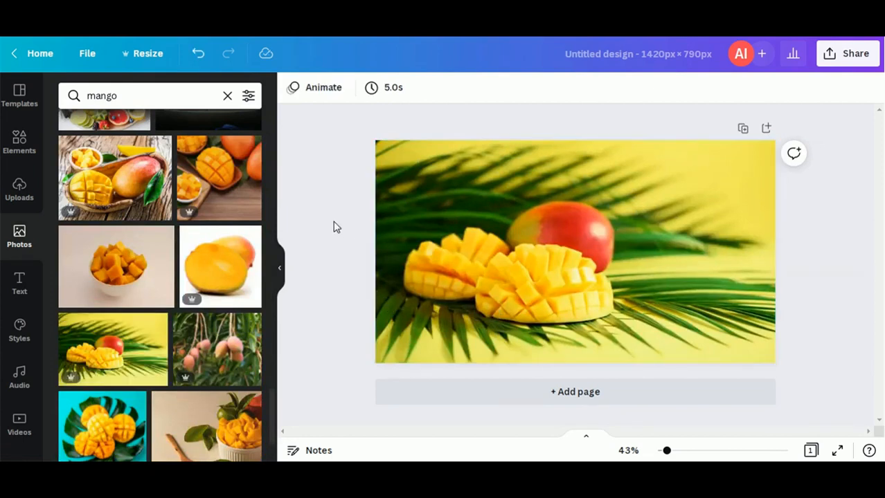
pyautogui.click(227, 101)
# Step: Add a text box reading "Refresh" over the mango photo and set its font to Lemonada Semi Bold
pyautogui.click(495, 250)
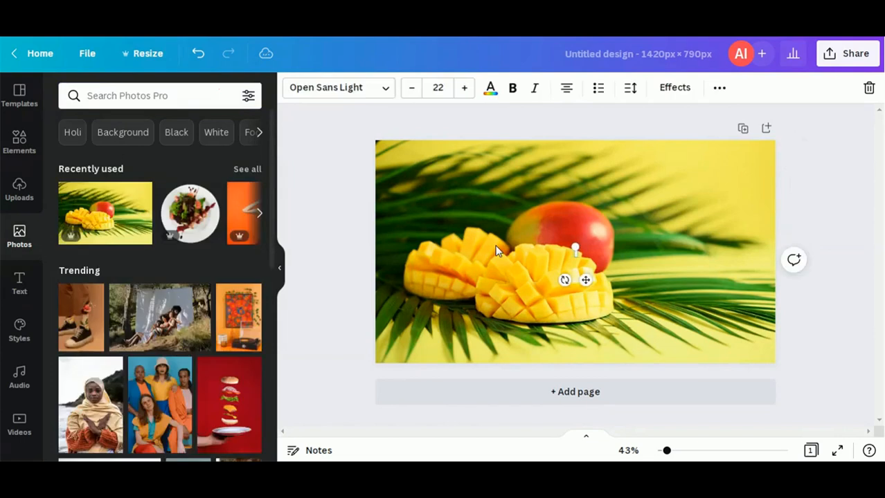
pyautogui.write('Frfres')
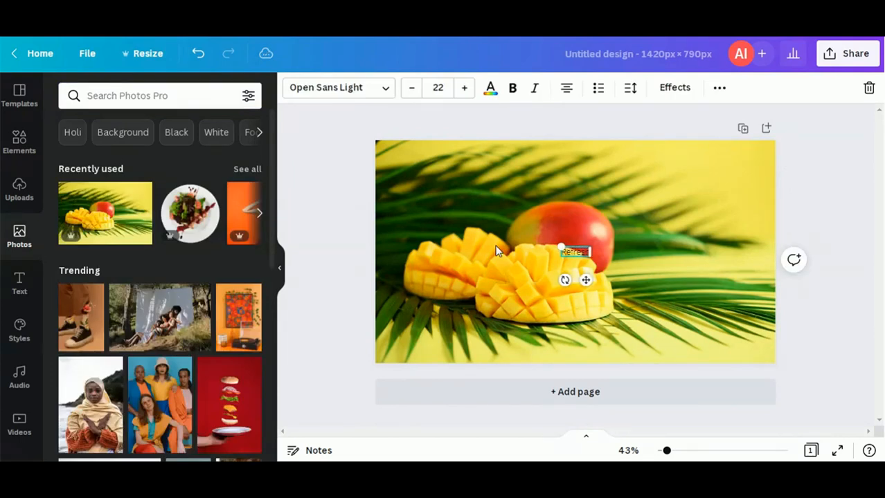
pyautogui.hotkey('ctrl', 'a')
pyautogui.click(387, 89)
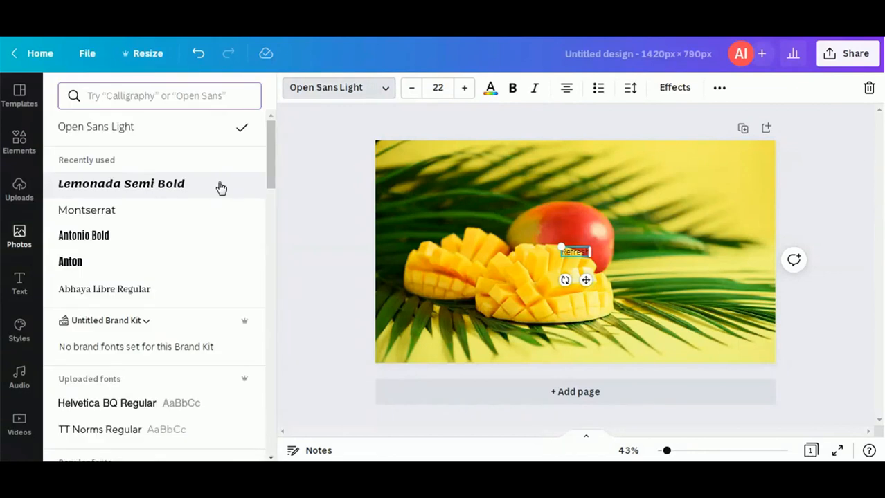
pyautogui.click(206, 188)
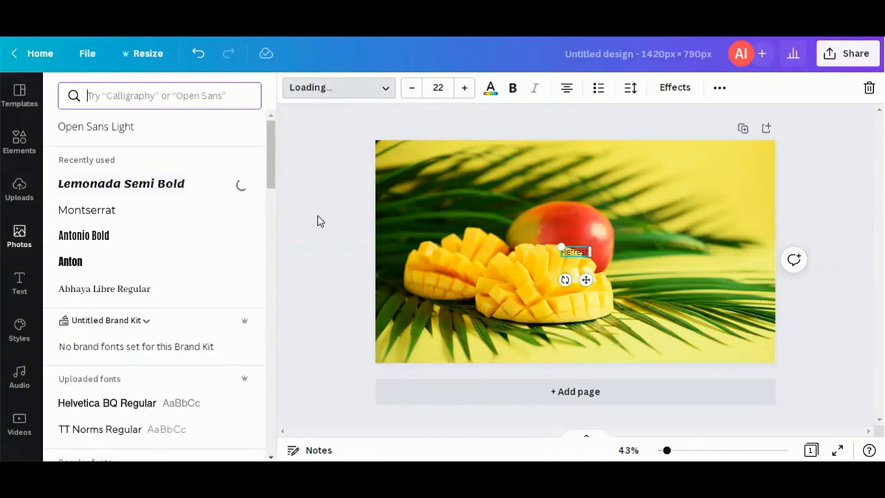
# Step: Set the font size of the "Refresh" text to 80
pyautogui.click(439, 87)
pyautogui.write('128')
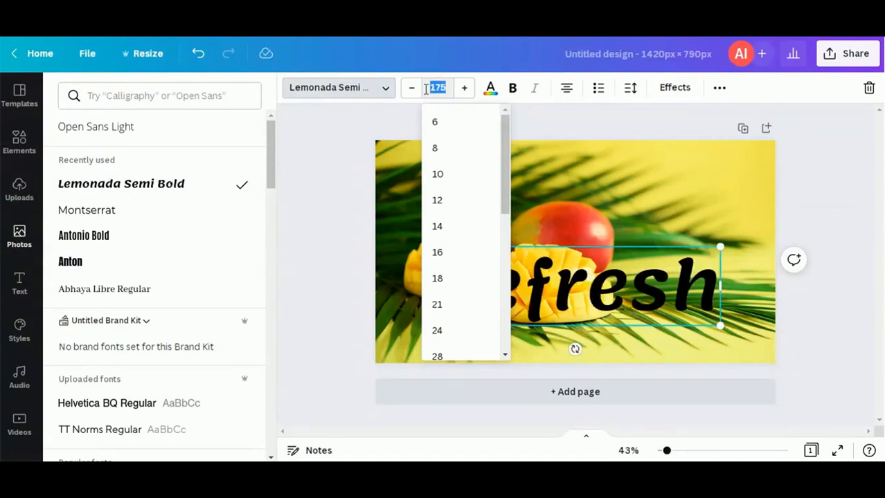
pyautogui.press('Return')
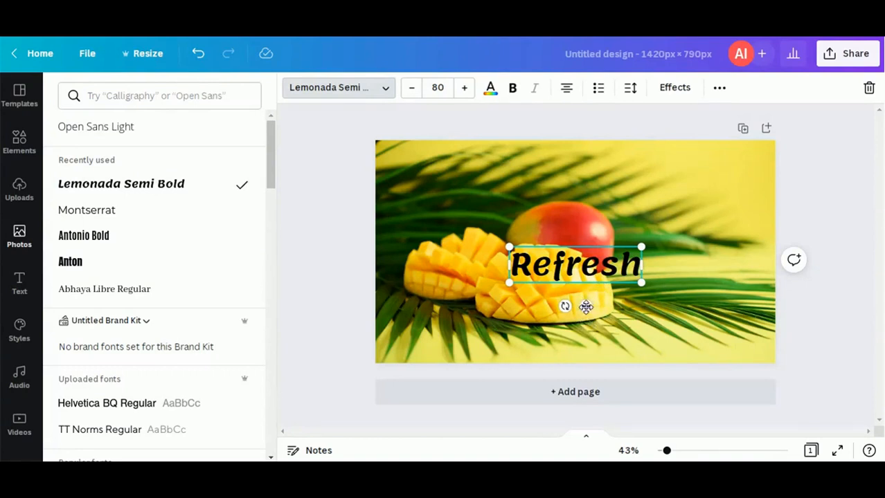
# Step: Move the "Refresh" text up over the top of the whole mango and rotate it so it slants upward to the right
pyautogui.moveTo(585, 306); pyautogui.dragTo(576, 257)
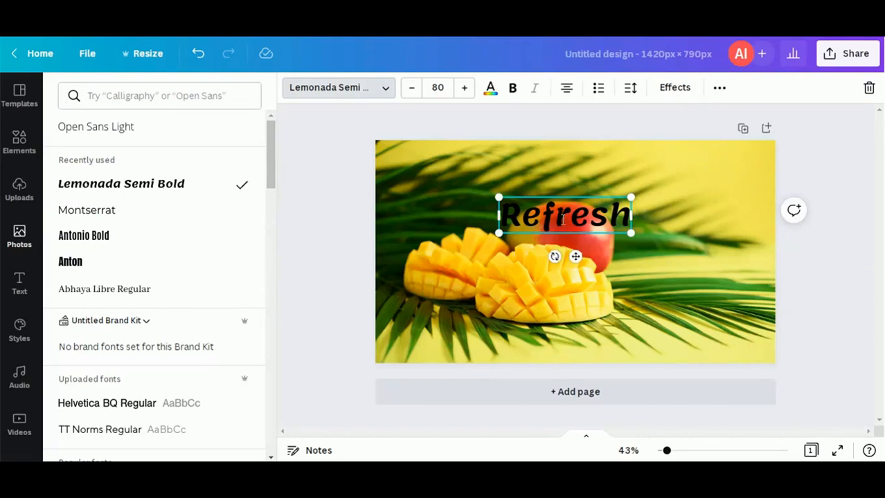
pyautogui.click(614, 286)
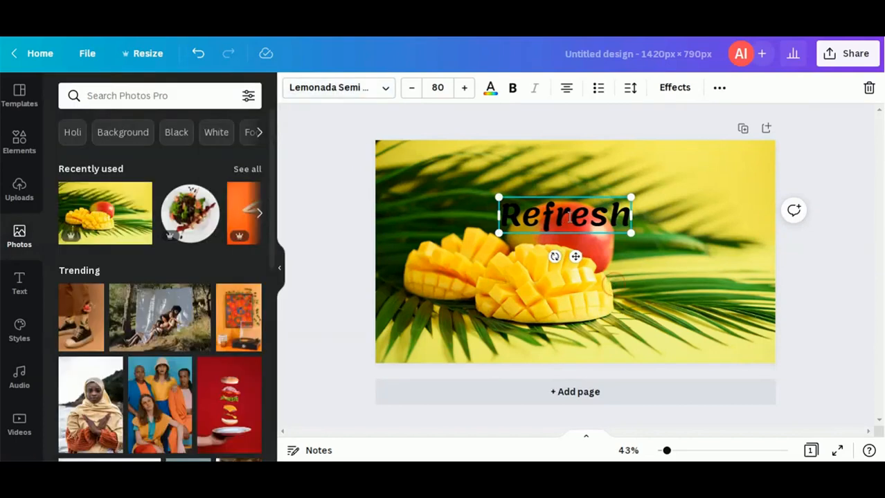
pyautogui.click(629, 279)
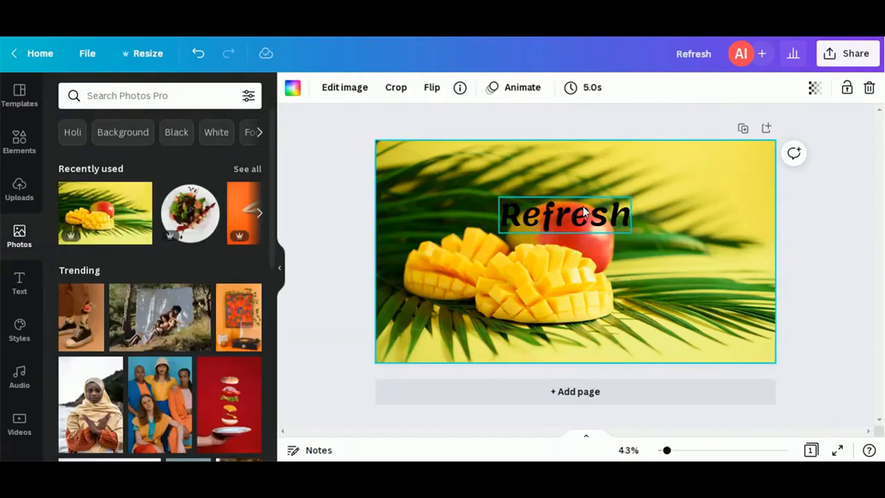
pyautogui.moveTo(583, 212); pyautogui.dragTo(572, 197)
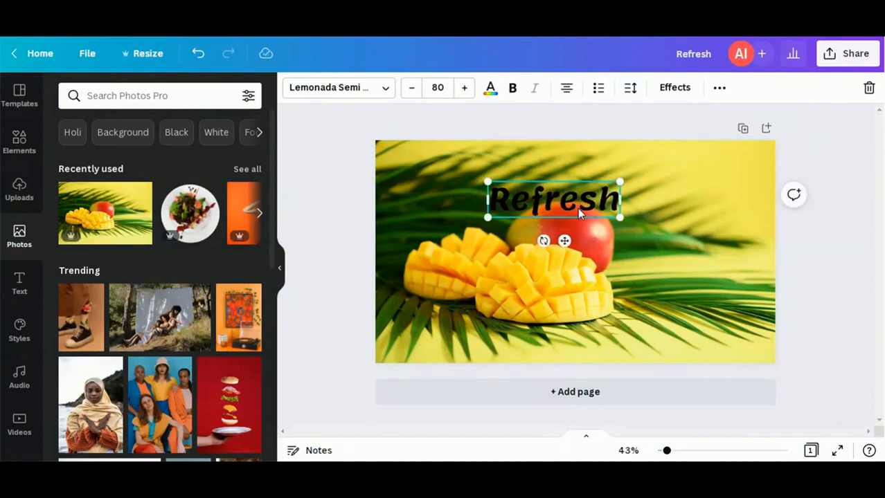
pyautogui.moveTo(544, 240); pyautogui.dragTo(557, 242)
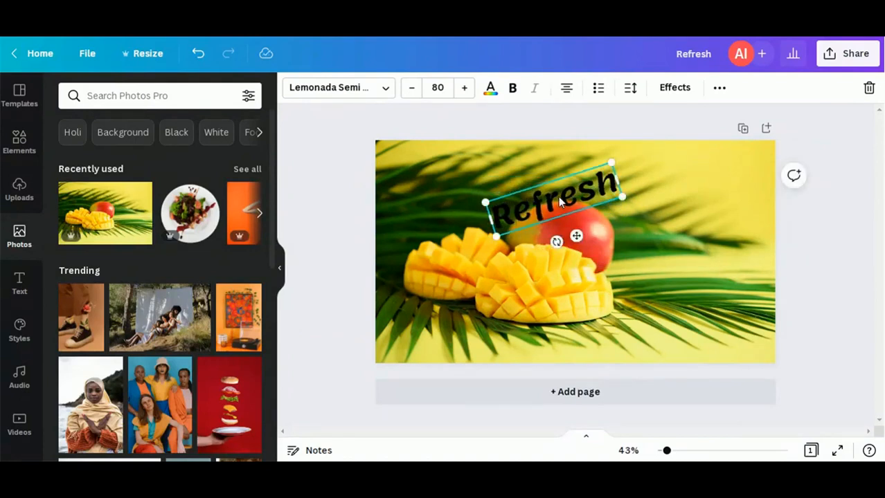
pyautogui.moveTo(558, 197); pyautogui.dragTo(552, 196)
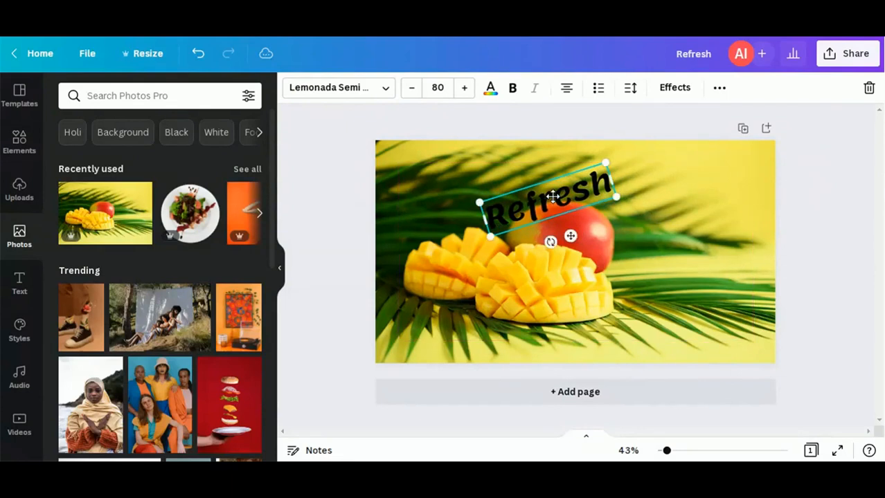
# Step: Change the colour of the "Refresh" text to white
pyautogui.click(489, 89)
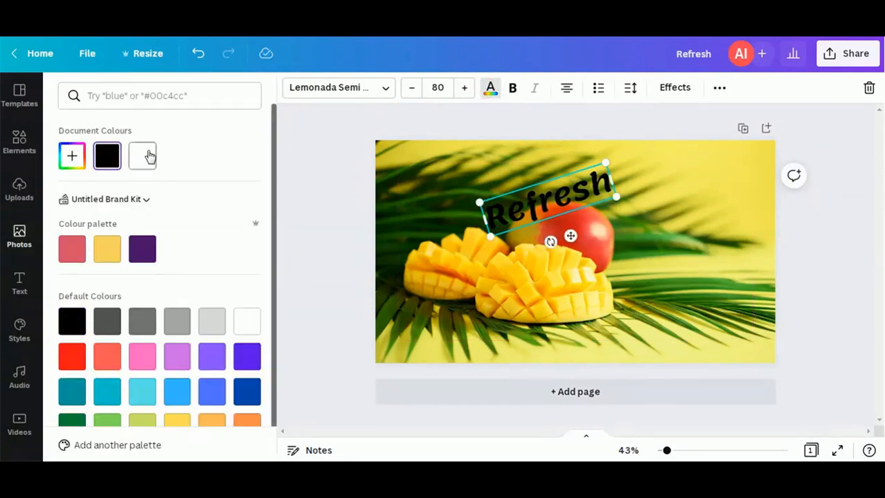
pyautogui.click(143, 156)
pyautogui.press('Escape')
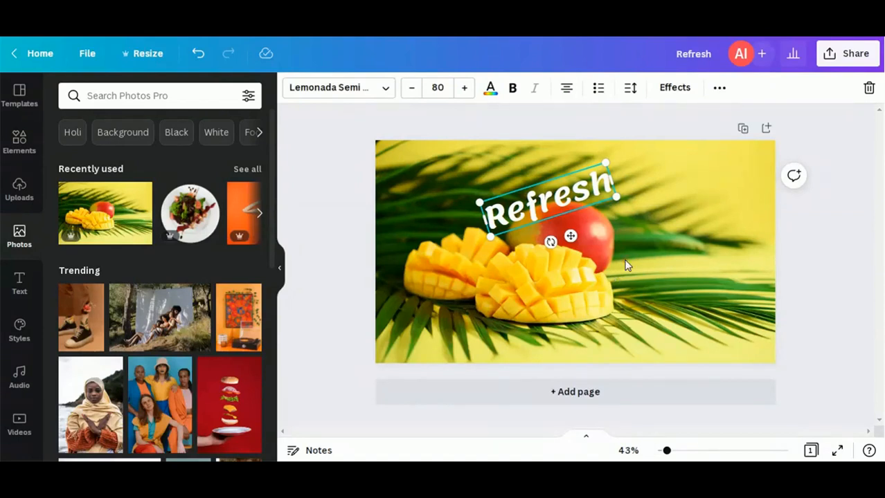
# Step: Add a second text box reading "Drink" over the mango photo
pyautogui.click(625, 264)
pyautogui.write('text')
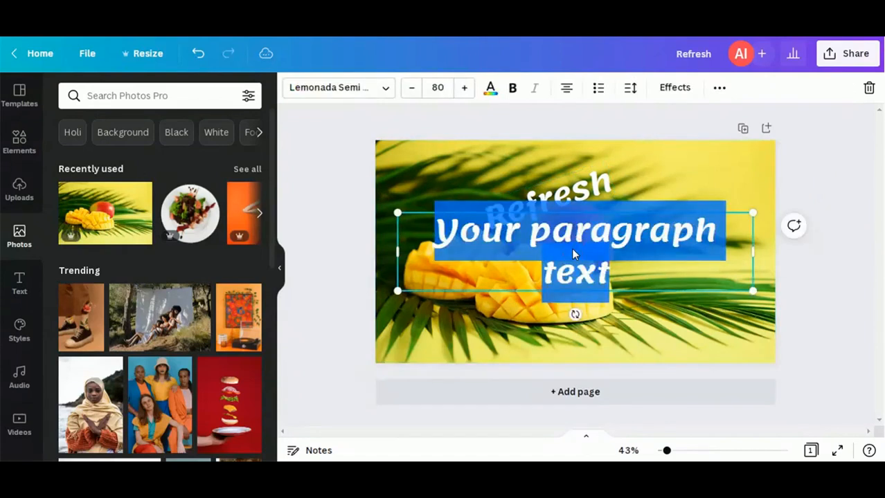
pyautogui.write('Drink')
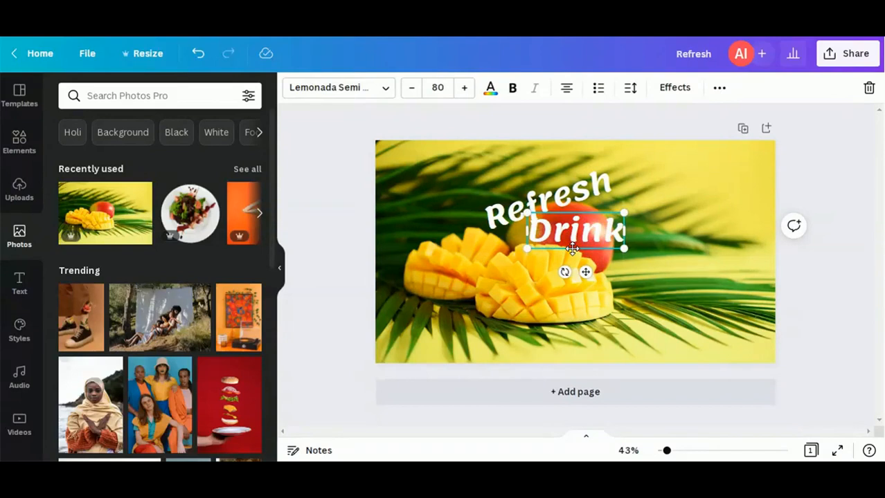
# Step: Set the font size of the "Drink" text to 40 and nudge it slightly down beneath "Refresh"
pyautogui.doubleClick(572, 248)
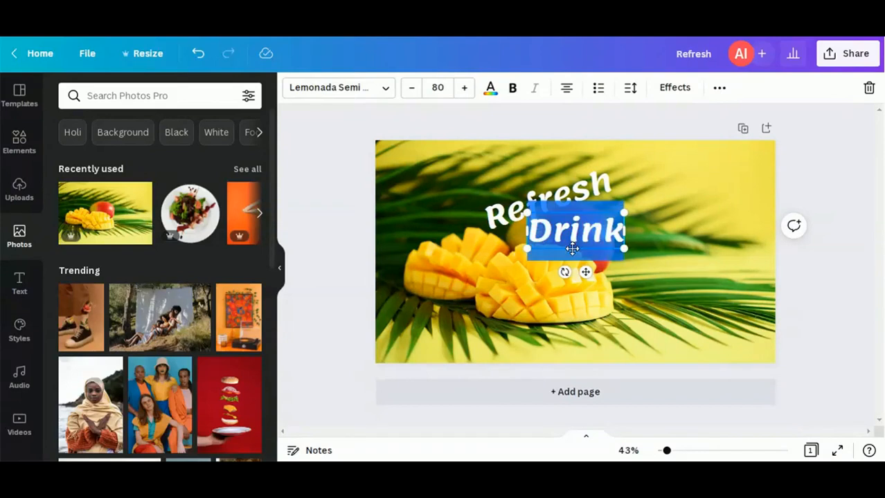
pyautogui.click(438, 84)
pyautogui.write('40')
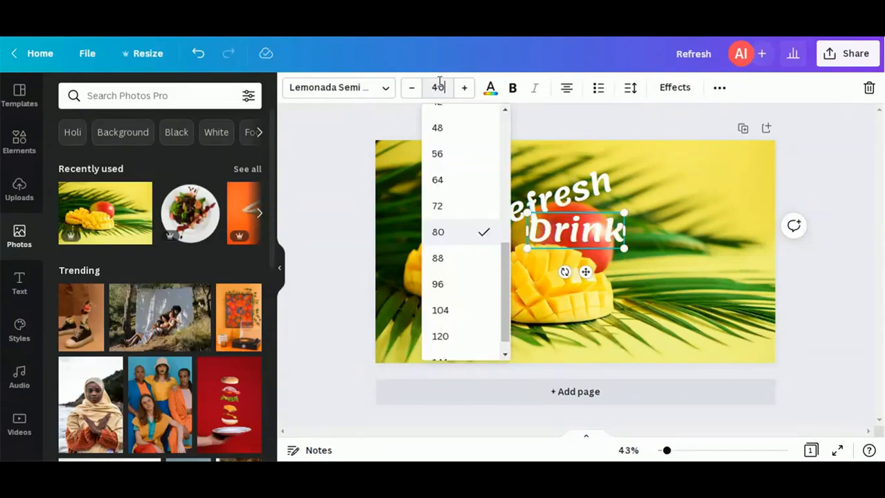
pyautogui.press('Return')
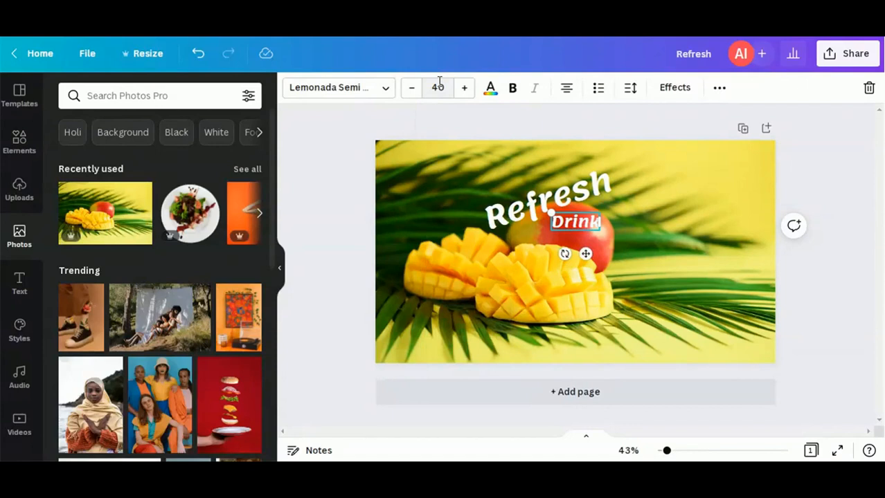
pyautogui.click(654, 241)
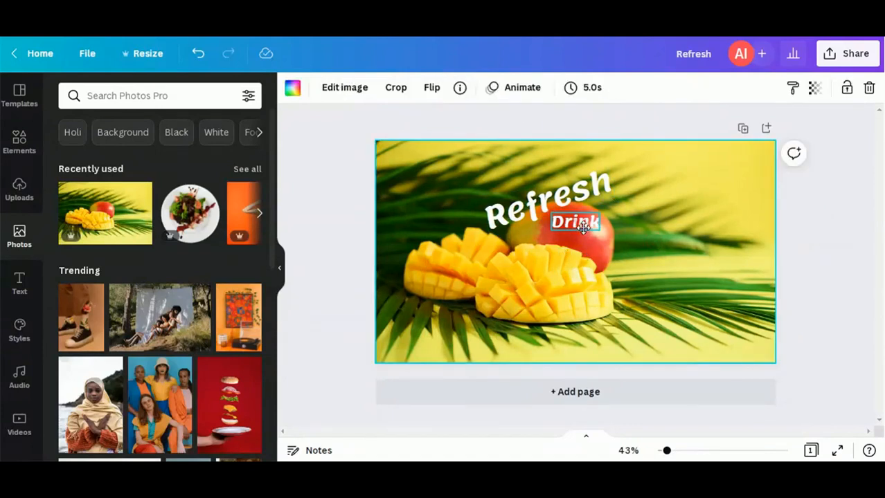
pyautogui.moveTo(579, 220); pyautogui.dragTo(579, 223)
pyautogui.click(682, 265)
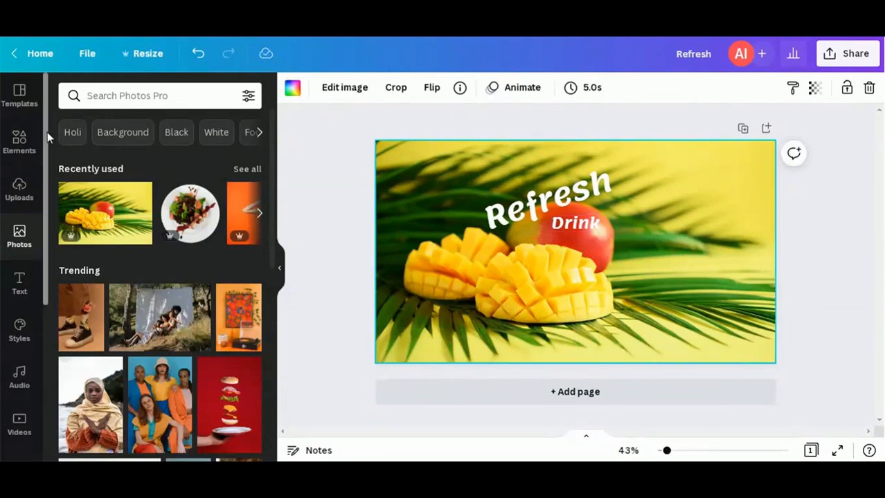
# Step: Search the elements for "100%" and place the round 100% badge, scaled down, over the lower-right edge of the front cut mango
pyautogui.click(19, 146)
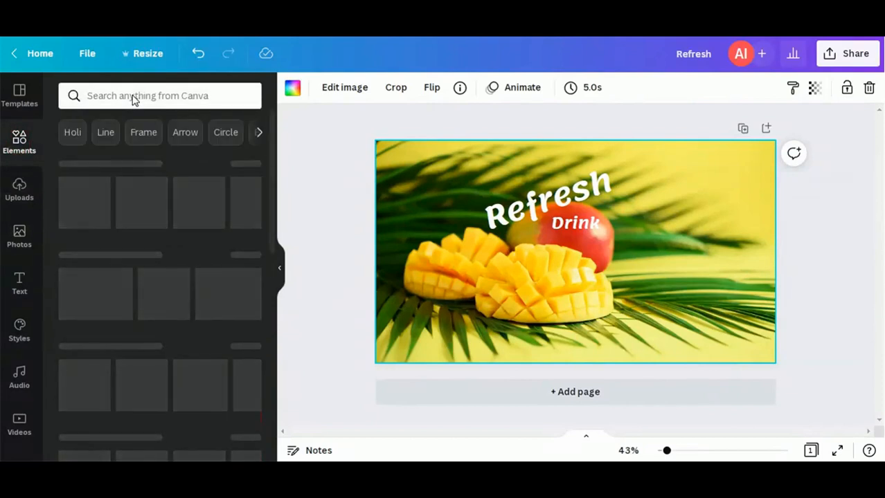
pyautogui.click(133, 95)
pyautogui.write('100%')
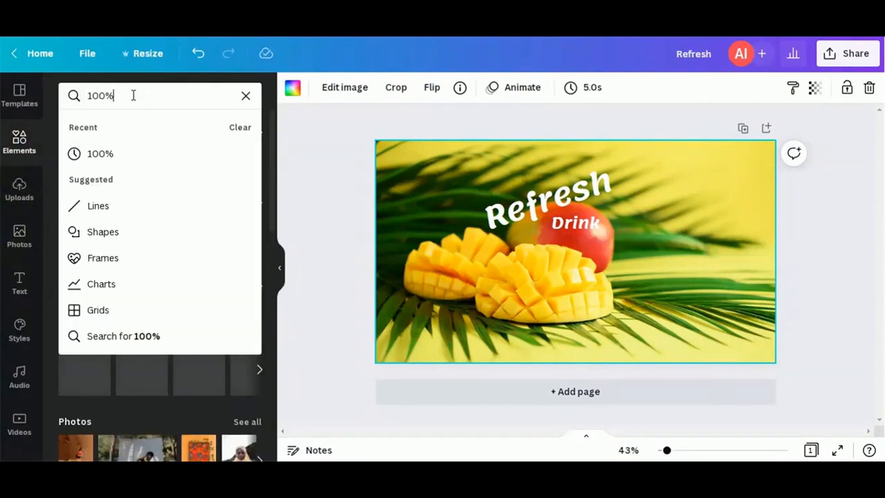
pyautogui.press('Return')
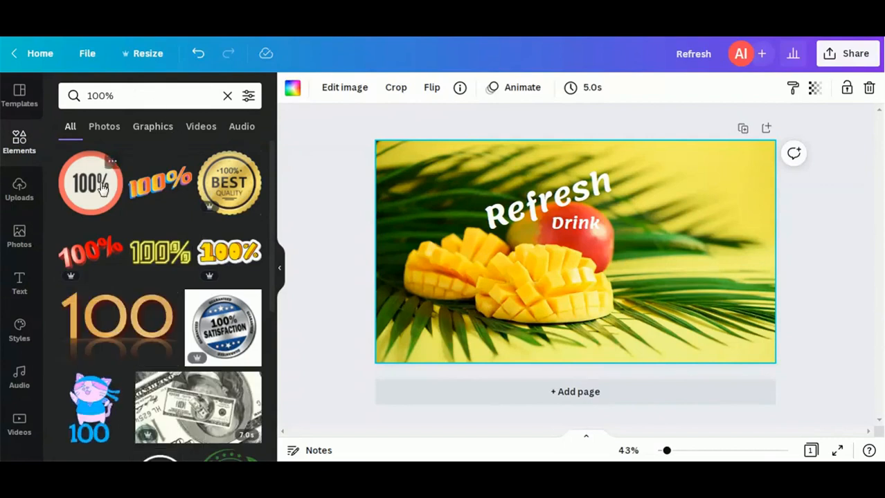
pyautogui.click(101, 188)
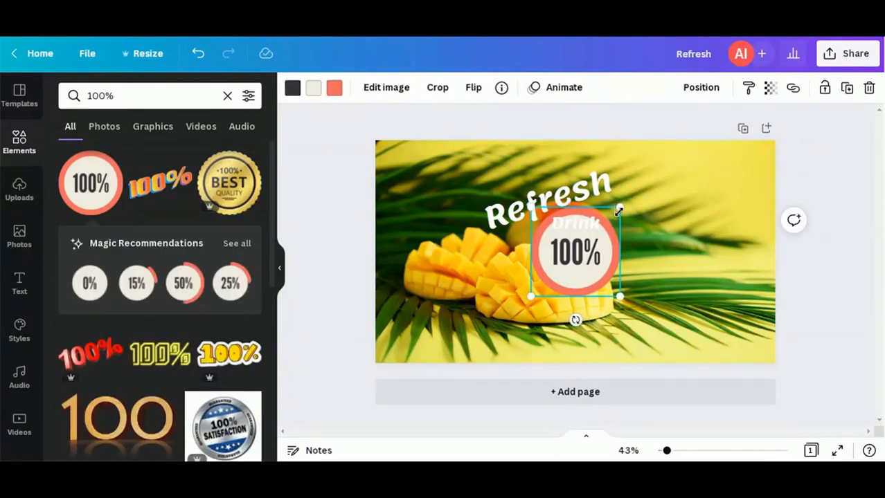
pyautogui.moveTo(614, 226); pyautogui.dragTo(572, 280)
pyautogui.moveTo(554, 321); pyautogui.dragTo(599, 342)
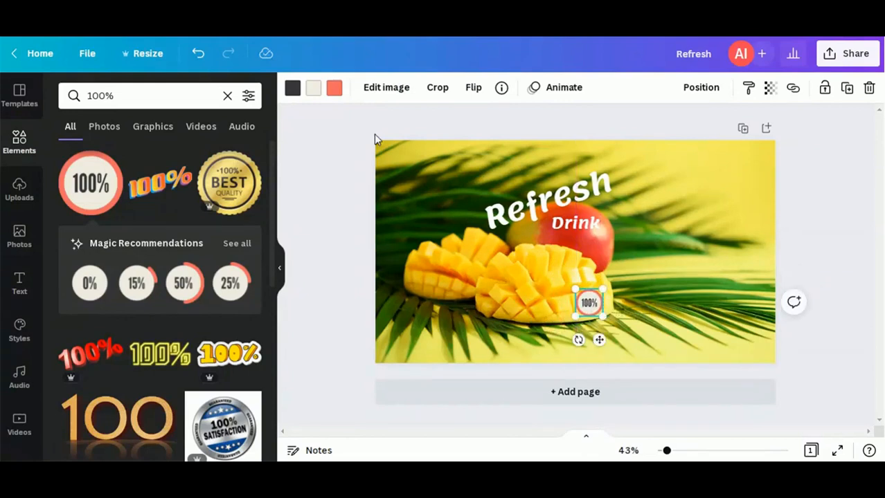
# Step: Change both the outer ring and the inner fill of the 100% badge to dark green
pyautogui.click(334, 88)
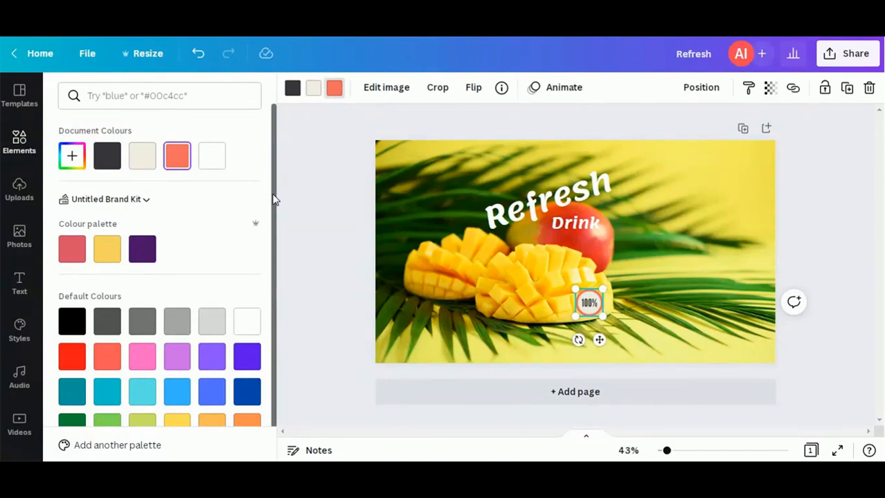
pyautogui.moveTo(273, 196); pyautogui.dragTo(291, 279)
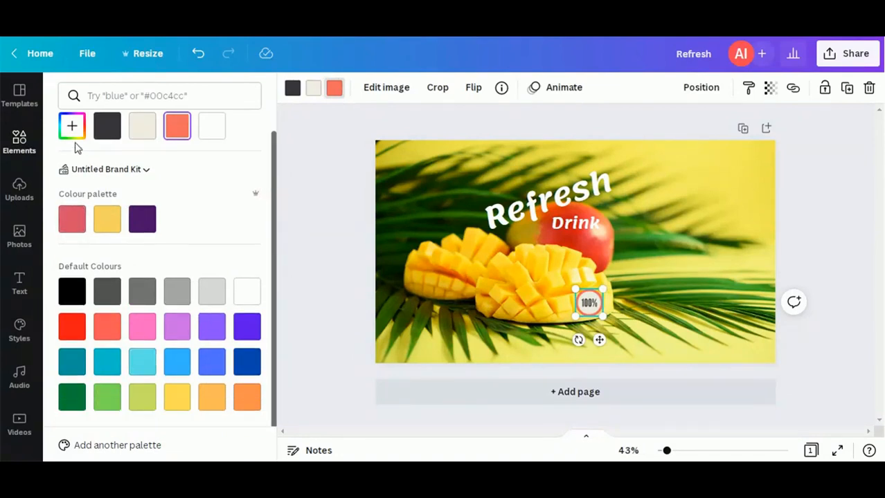
pyautogui.click(71, 406)
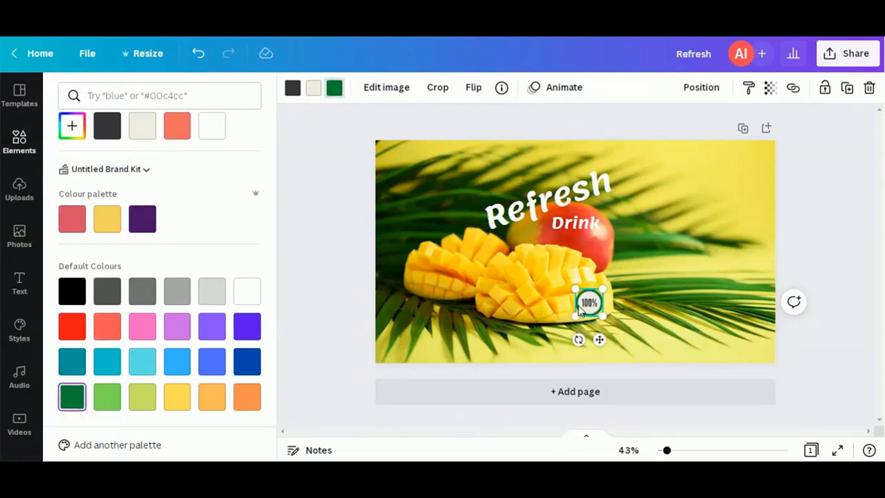
pyautogui.click(314, 87)
pyautogui.click(108, 400)
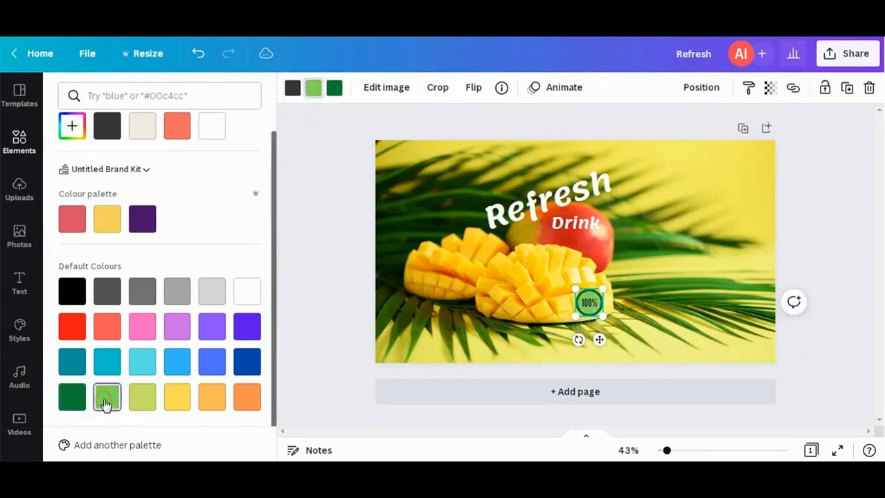
pyautogui.click(73, 400)
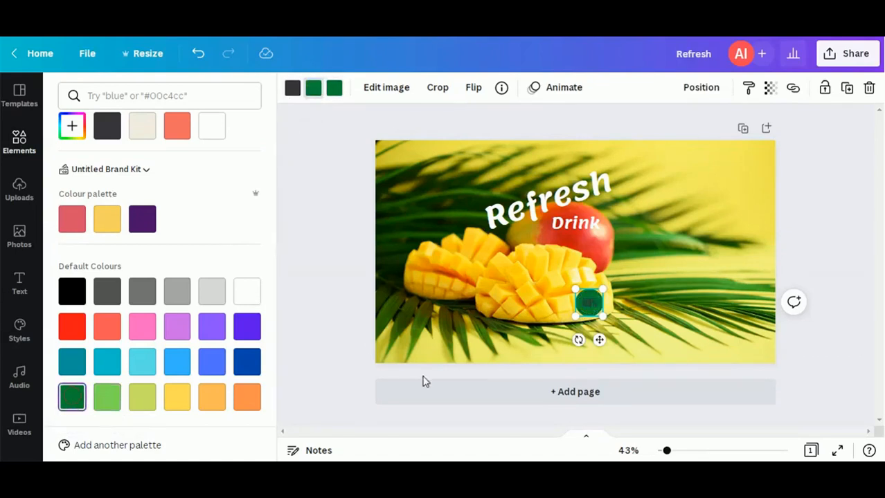
# Step: Change the lettering colour of the 100% badge to white
pyautogui.click(293, 89)
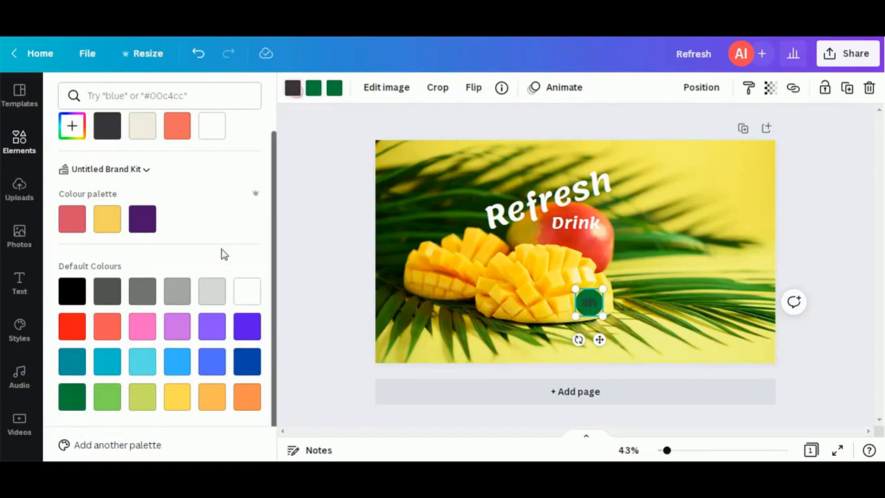
pyautogui.click(212, 126)
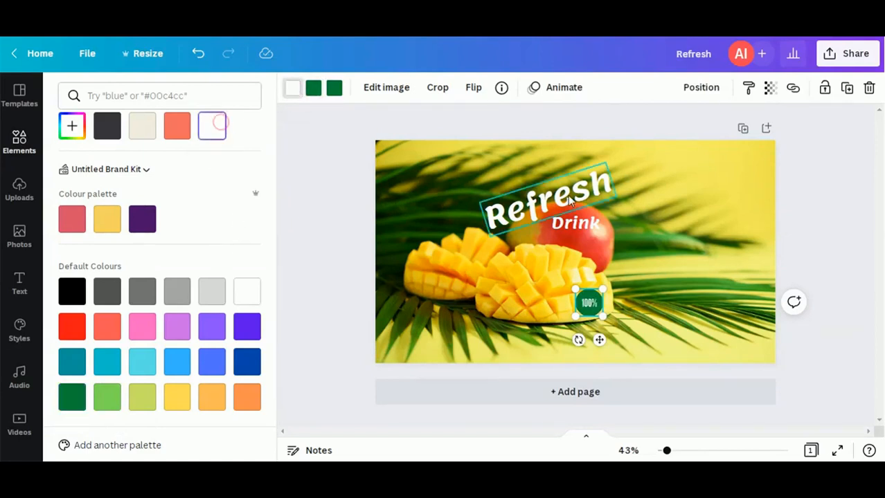
pyautogui.click(777, 209)
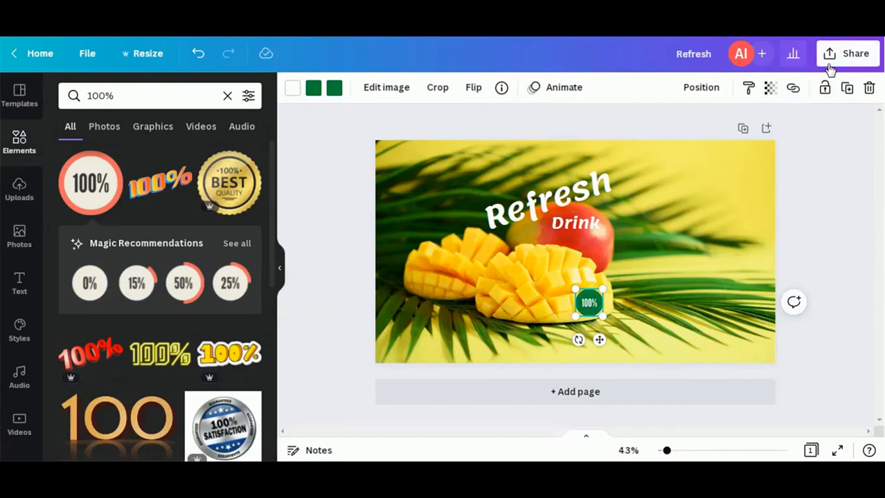
# Step: Download the finished label design as a PNG at 1420 × 790 px
pyautogui.click(828, 64)
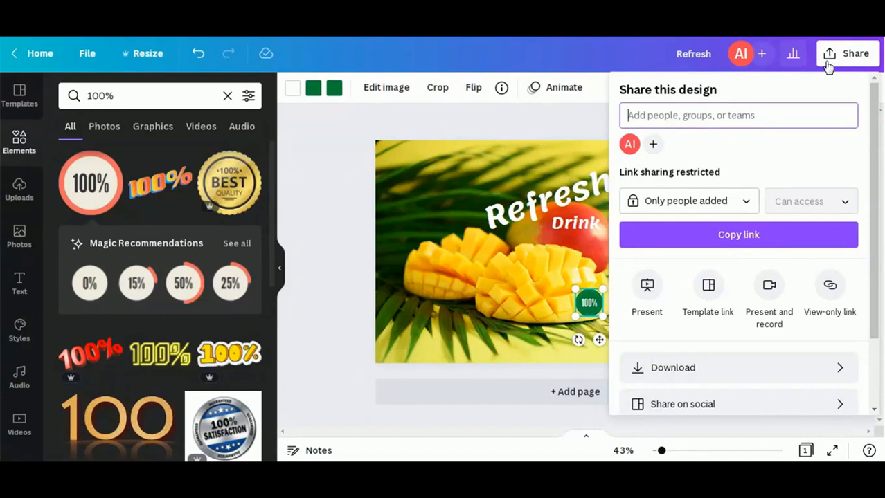
pyautogui.click(715, 377)
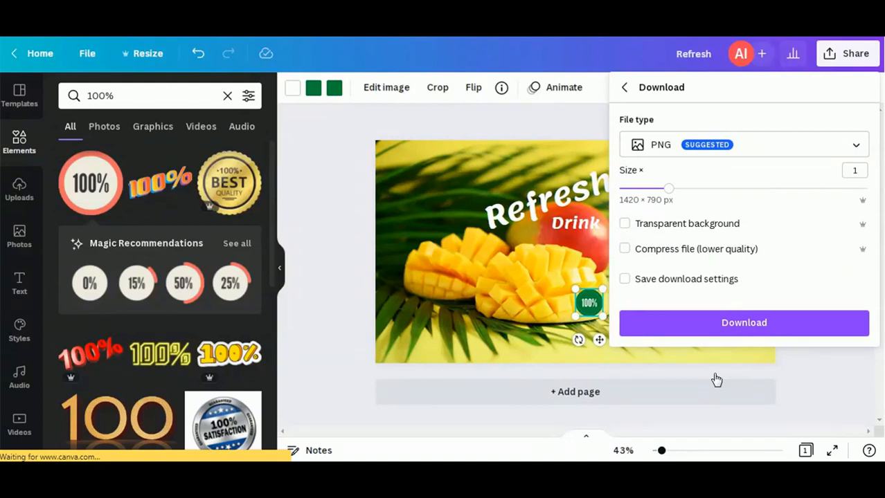
pyautogui.click(785, 327)
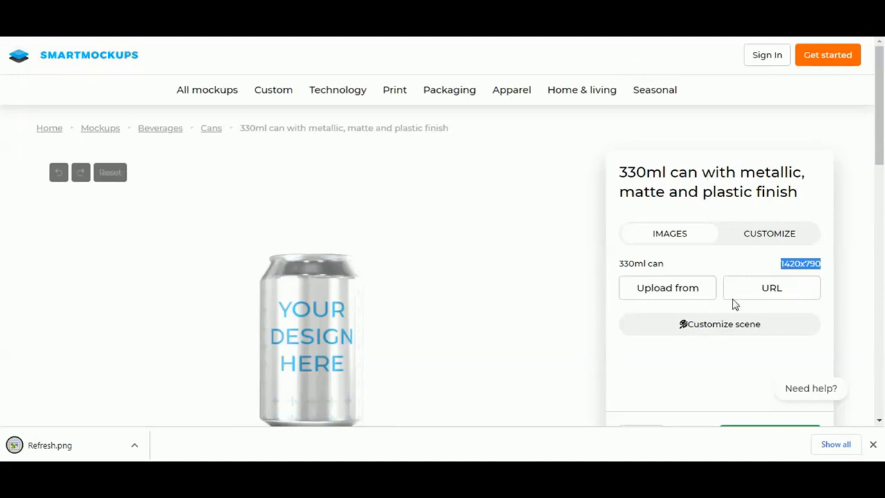
# Step: In Smartmockups, upload the downloaded Refresh PNG file as the image for the 330ml can
pyautogui.click(706, 296)
pyautogui.click(689, 295)
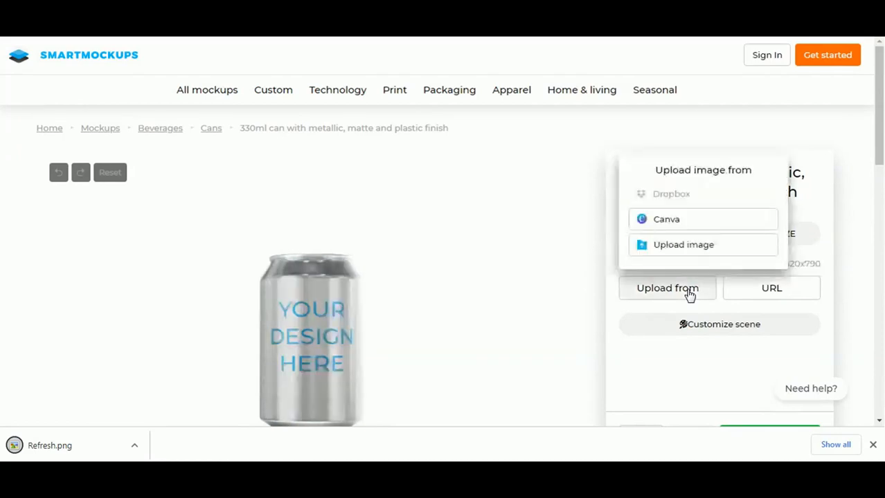
pyautogui.click(682, 246)
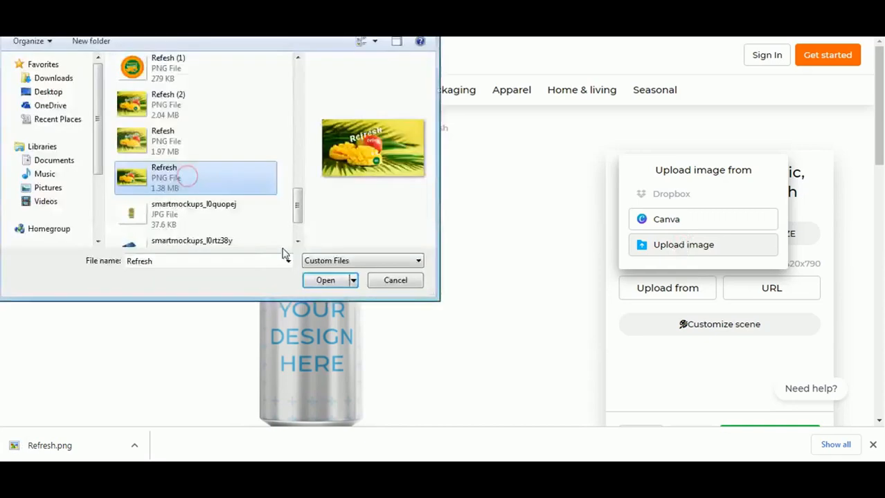
pyautogui.click(189, 174)
pyautogui.click(324, 280)
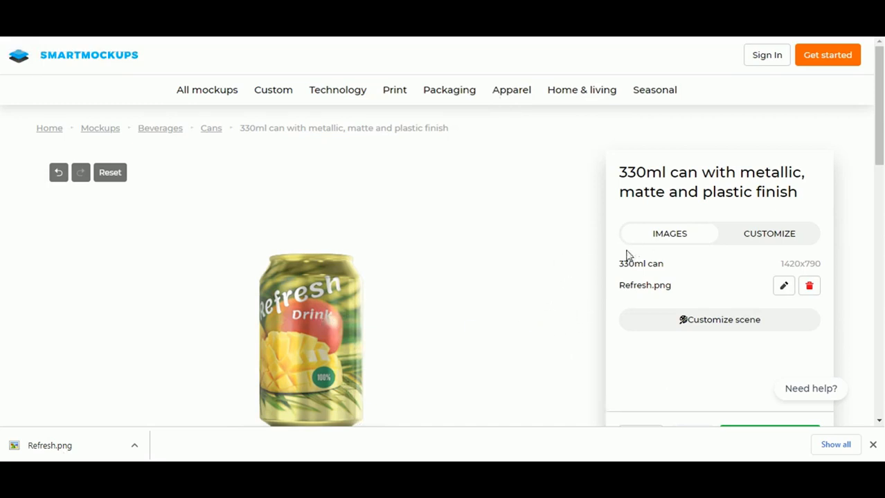
# Step: Customize the can mockup with the second of the three color scheme finishes
pyautogui.click(759, 235)
pyautogui.click(760, 236)
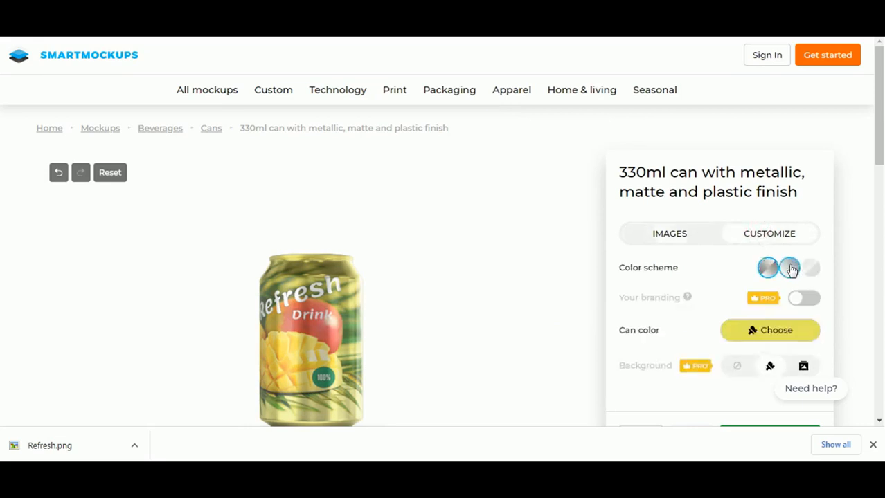
pyautogui.click(790, 268)
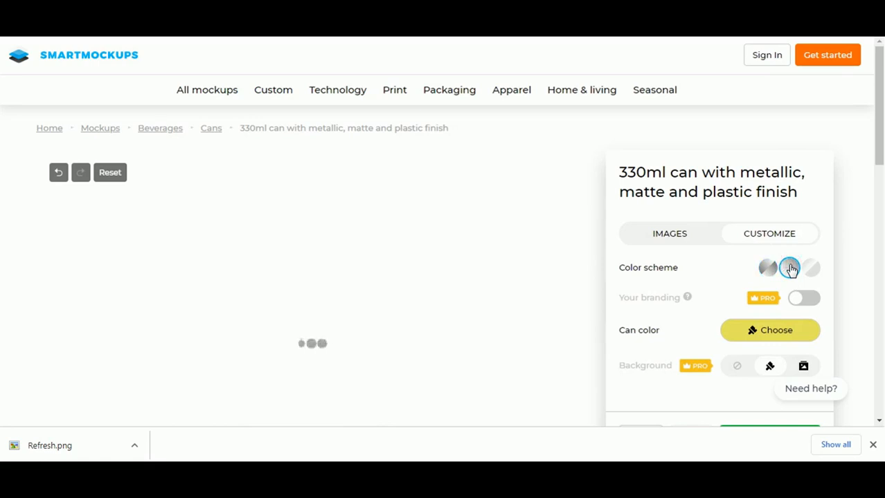
# Step: Set the can color to solid black
pyautogui.click(784, 338)
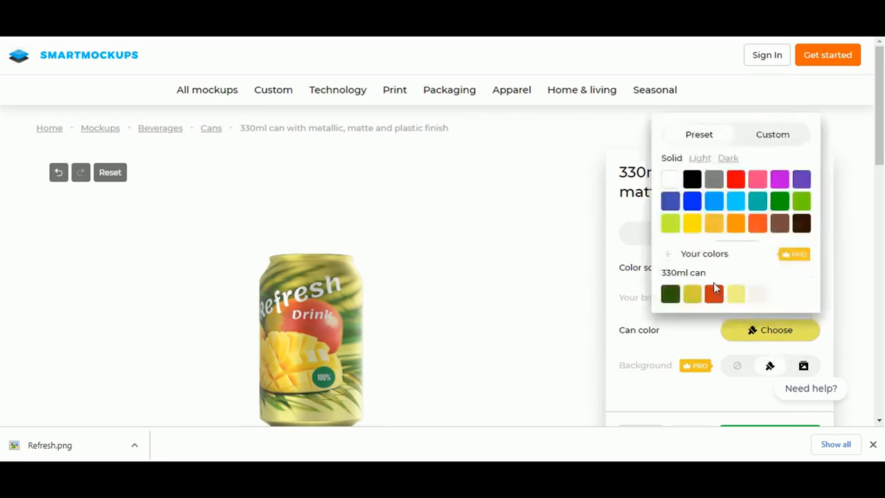
pyautogui.click(691, 184)
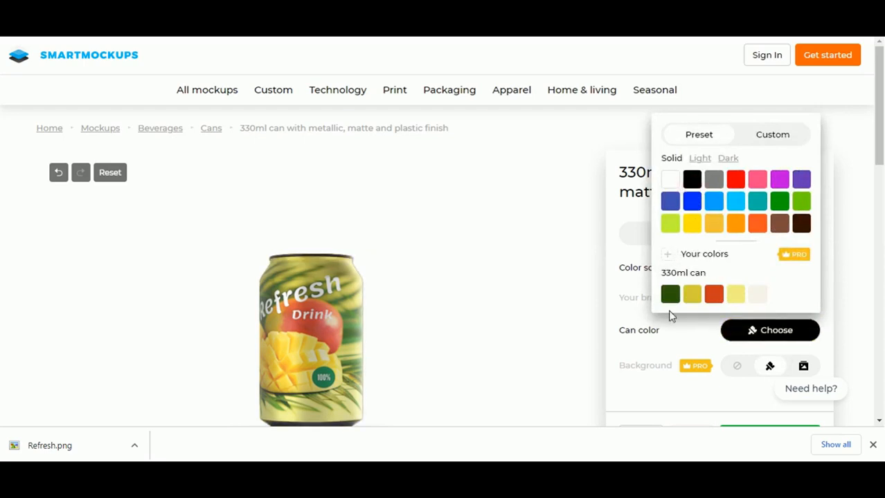
pyautogui.click(649, 339)
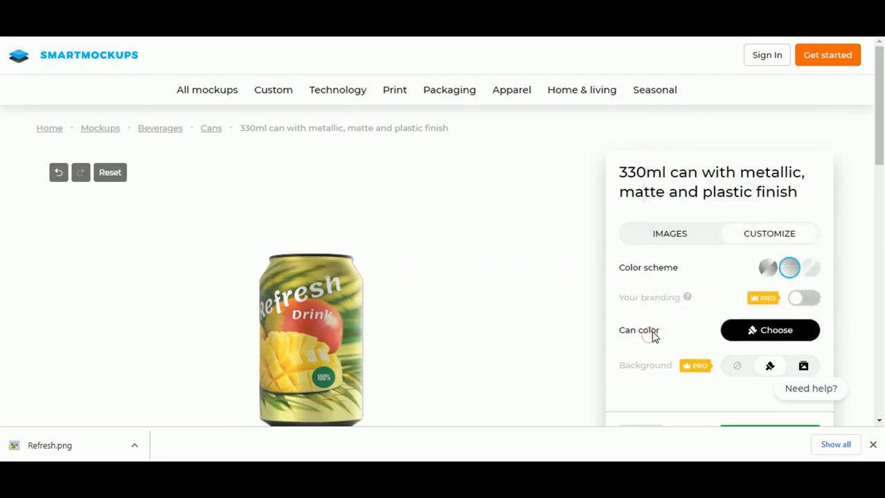
# Step: Set the can color to the dark green taken from the label's own palette
pyautogui.click(747, 329)
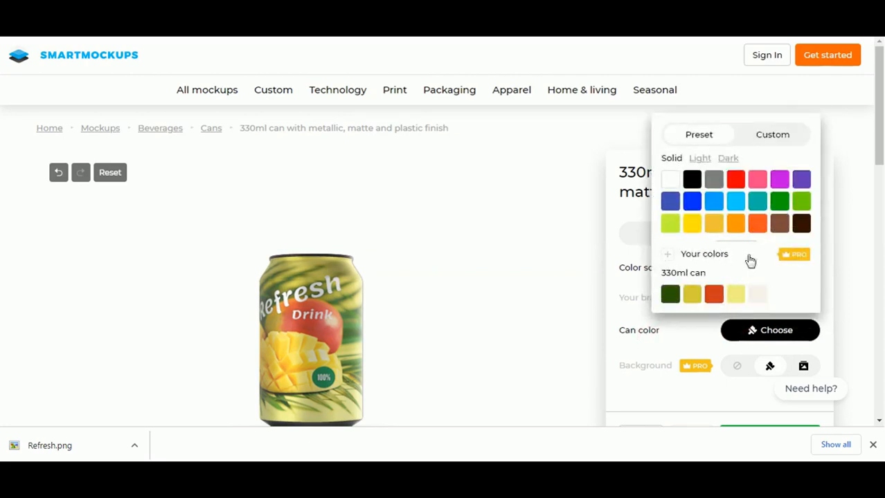
pyautogui.click(670, 302)
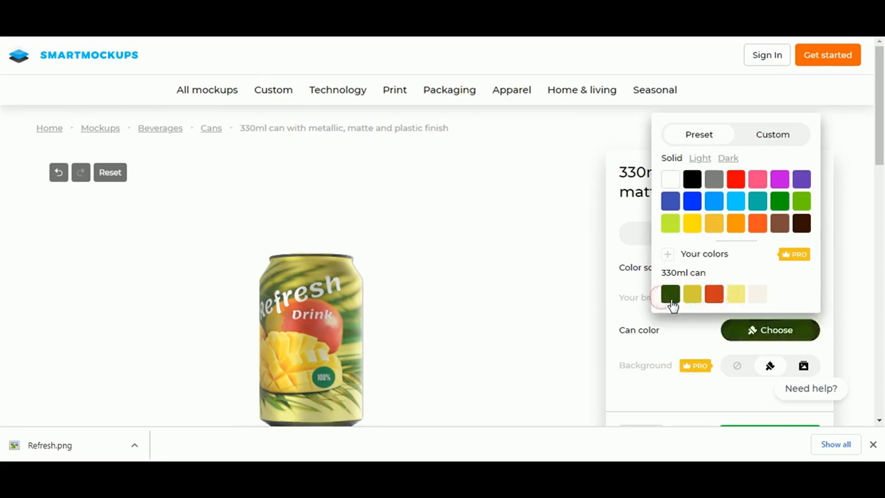
pyautogui.click(612, 357)
pyautogui.click(657, 243)
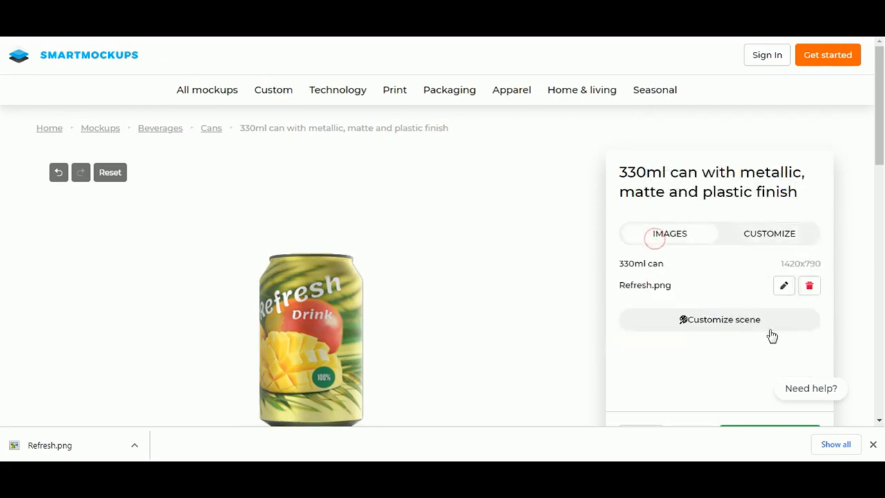
pyautogui.click(781, 289)
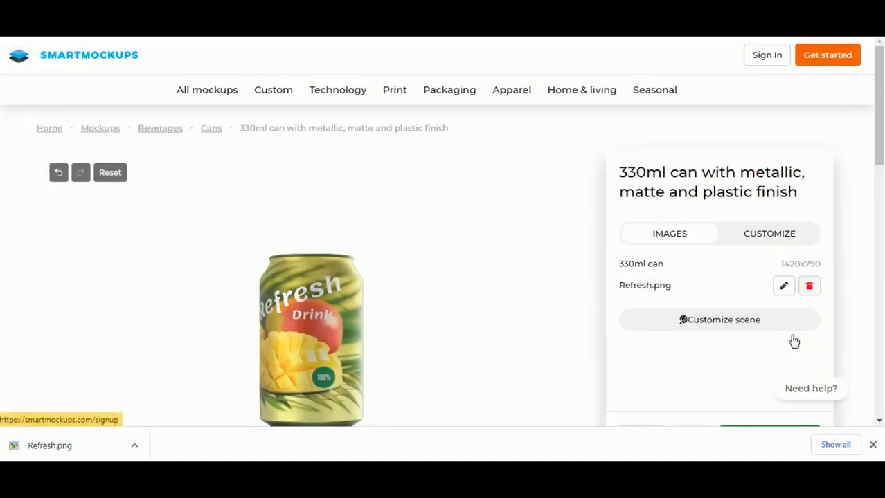
pyautogui.click(742, 323)
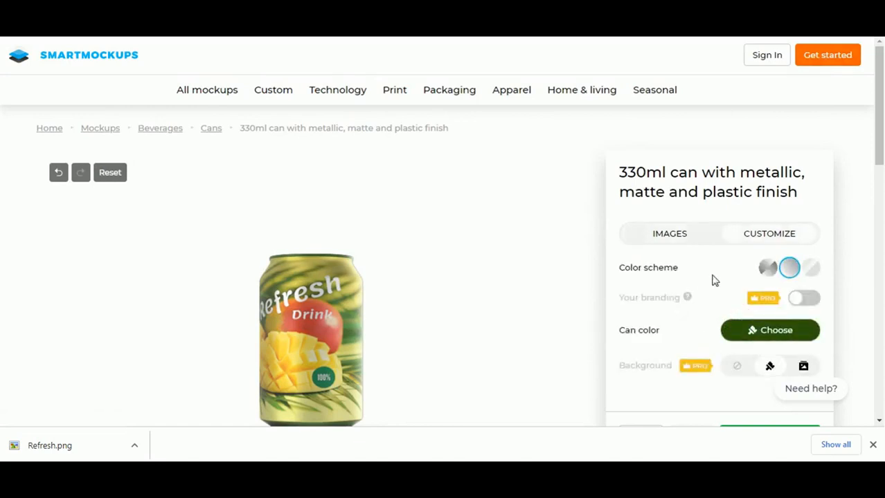
pyautogui.click(666, 244)
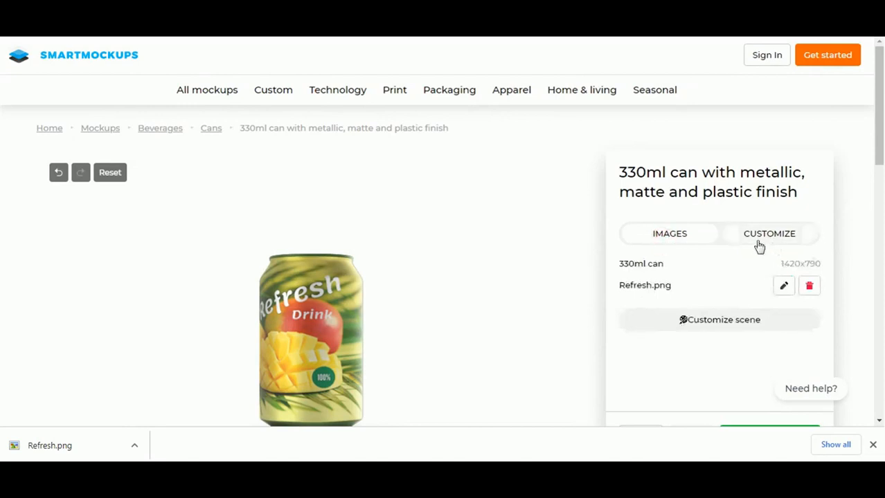
# Step: Open Refresh.png for cropping, try the Fit sizing mode, and set it back to Fill
pyautogui.click(784, 286)
pyautogui.click(543, 428)
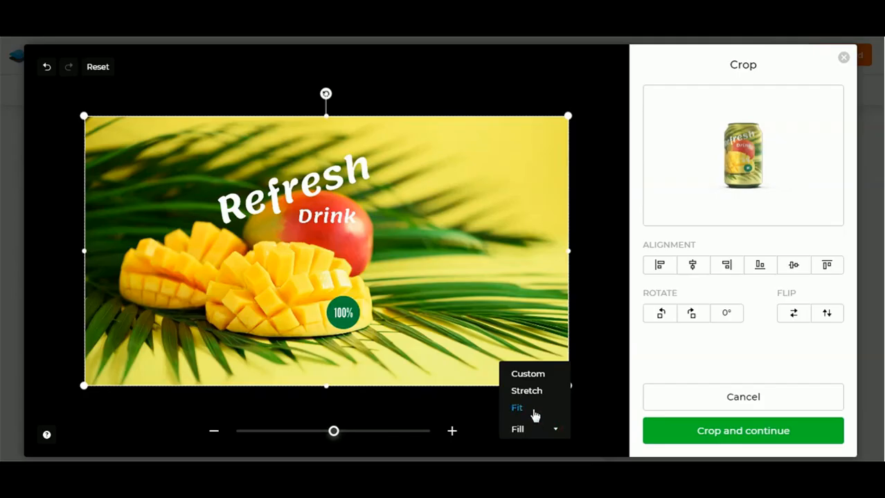
pyautogui.click(517, 409)
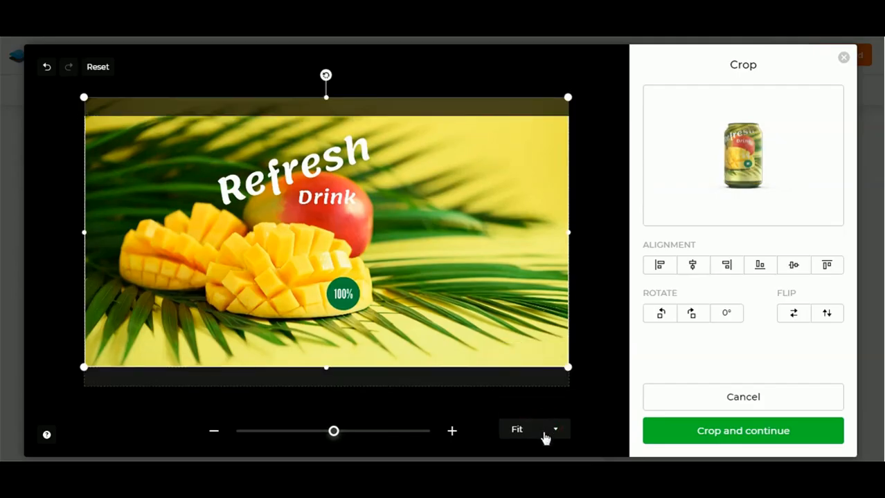
pyautogui.click(544, 432)
pyautogui.click(531, 412)
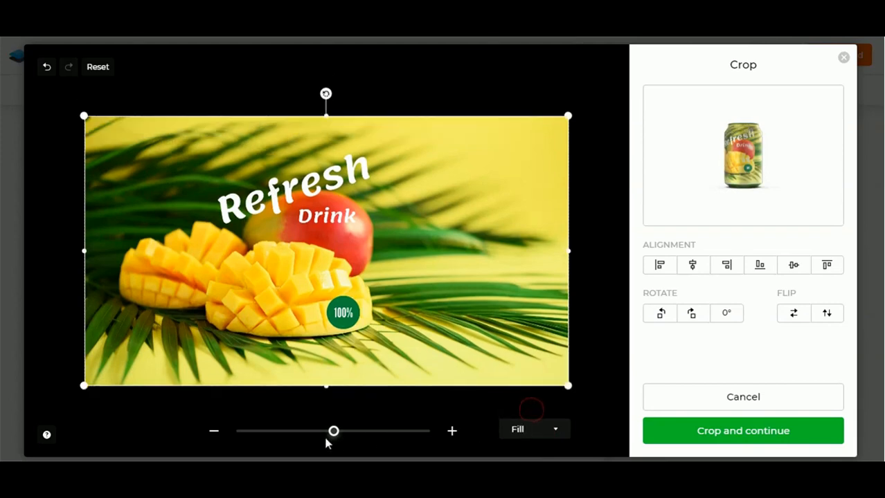